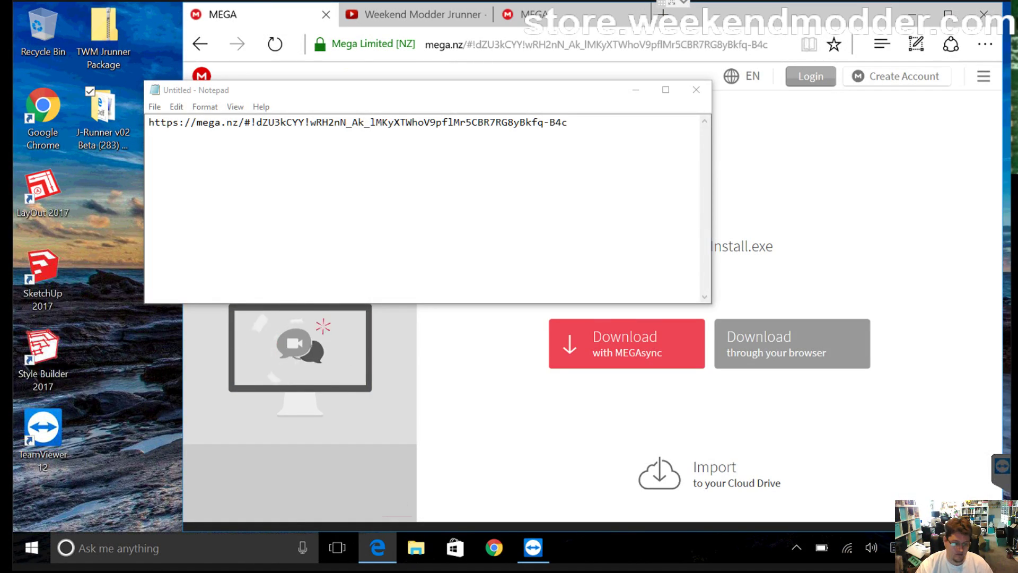
Examine the MEGA driver download link in the Notepad window and return to the download page in the browser.
{"action": "left_click_drag", "start_coordinate": [361, 95], "coordinate": [387, 124]}
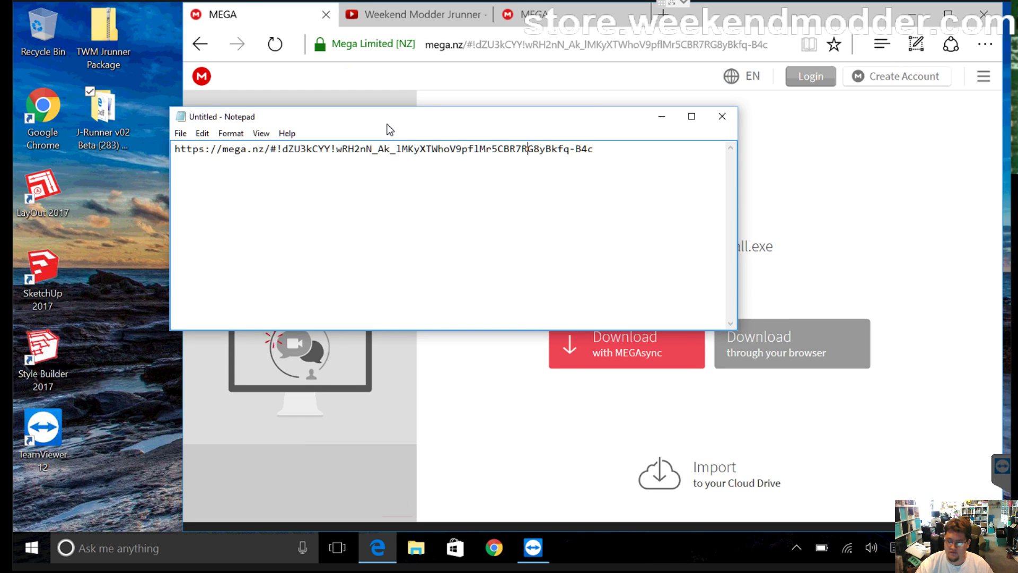
{"action": "left_click_drag", "start_coordinate": [258, 150], "coordinate": [559, 168]}
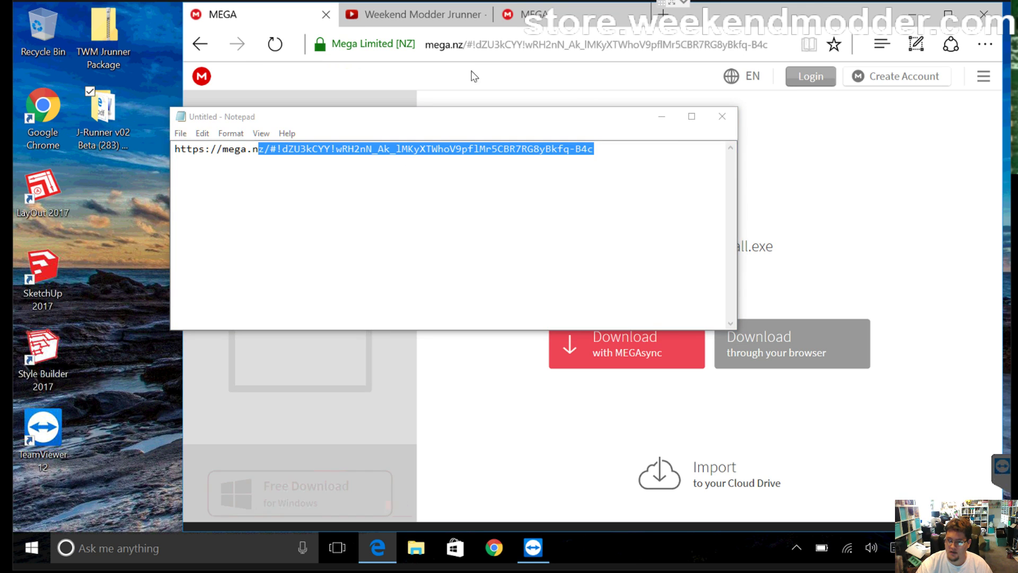
{"action": "left_click", "coordinate": [32, 401]}
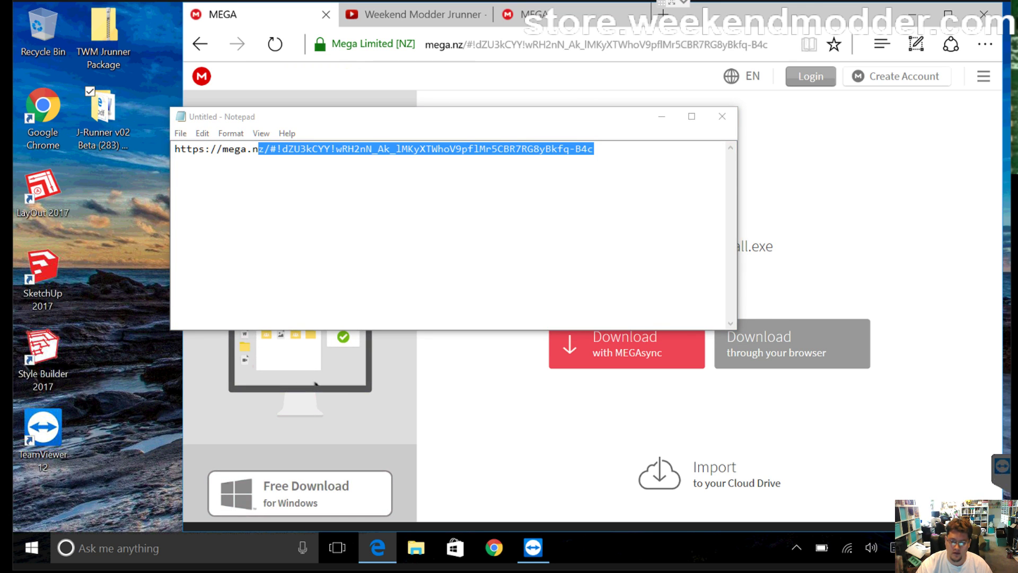
{"action": "key", "text": "alt+Tab"}
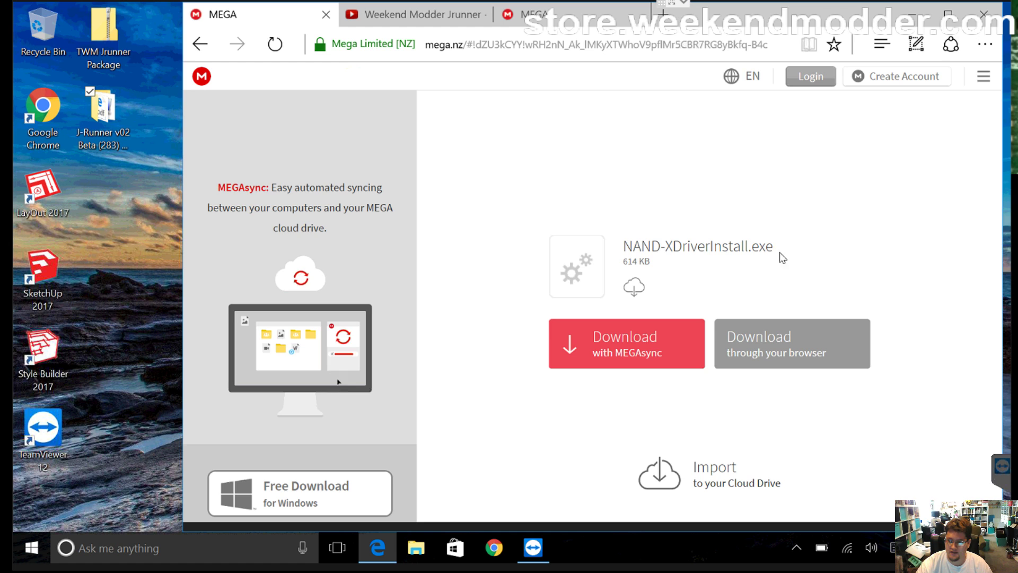
Download NAND-XDriverInstall.exe from MEGA through the browser and save it to the Desktop.
{"action": "left_click", "coordinate": [773, 347]}
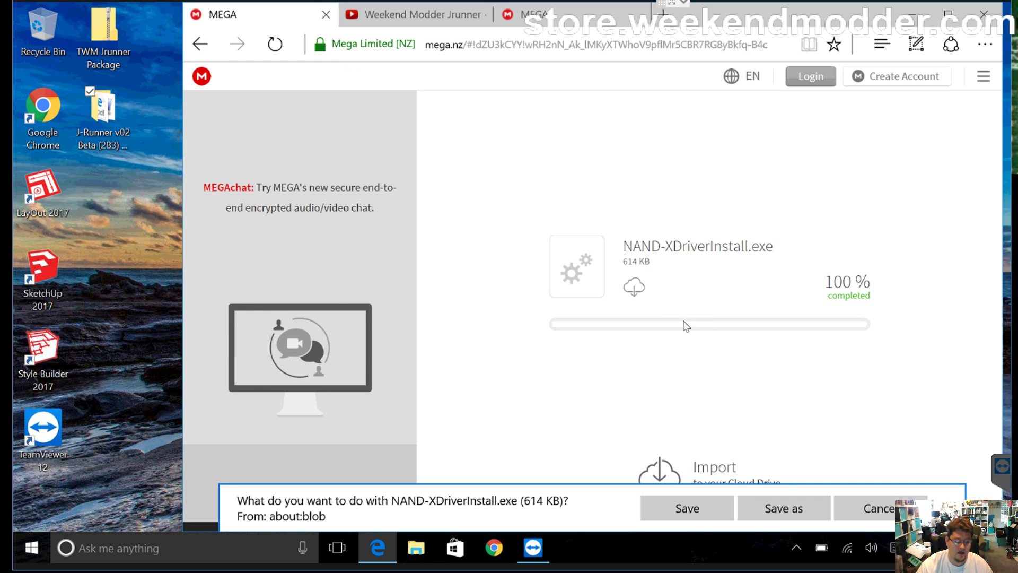
{"action": "left_click", "coordinate": [761, 509]}
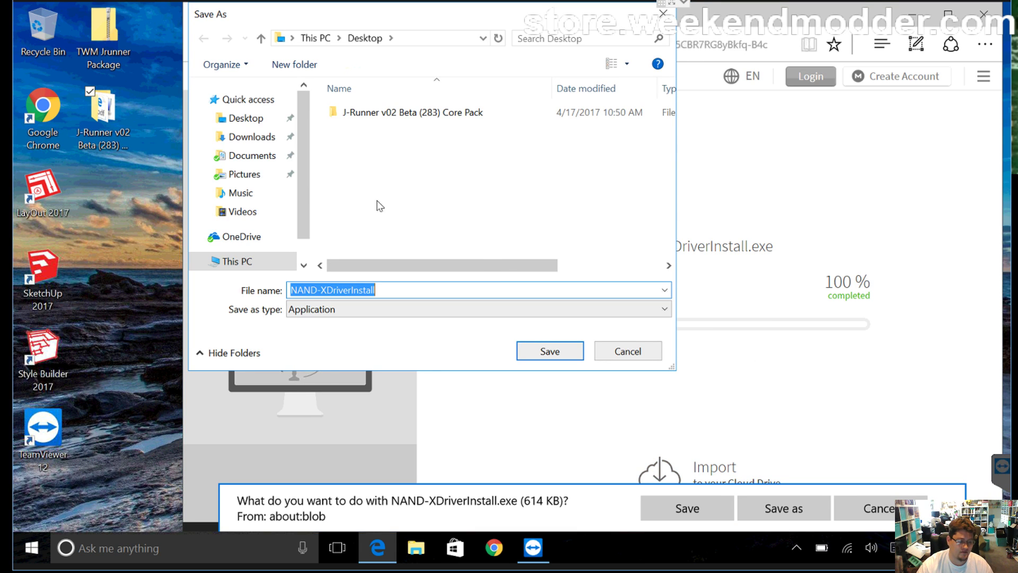
{"action": "left_click", "coordinate": [249, 122]}
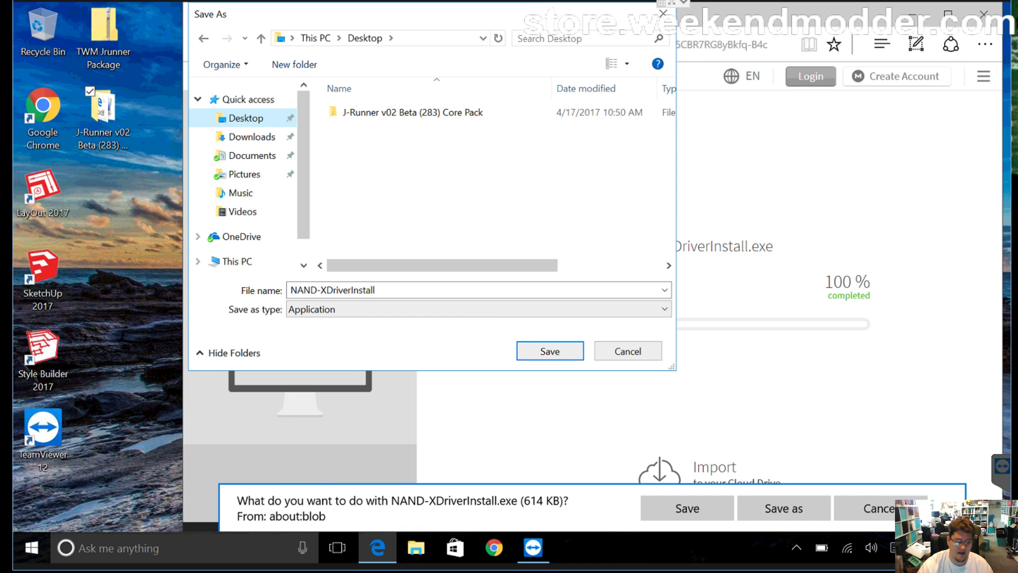
{"action": "left_click", "coordinate": [551, 352]}
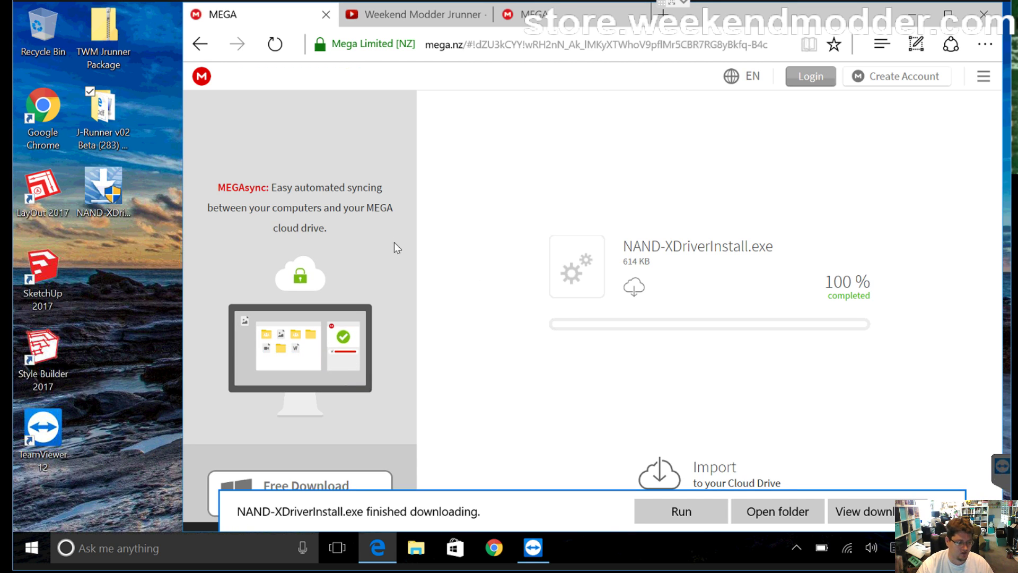
Review the "Weekend Modder Jrunner + extras download" video page and the MEGA page for TWM Jrunner Package.zip.
{"action": "left_click", "coordinate": [419, 15]}
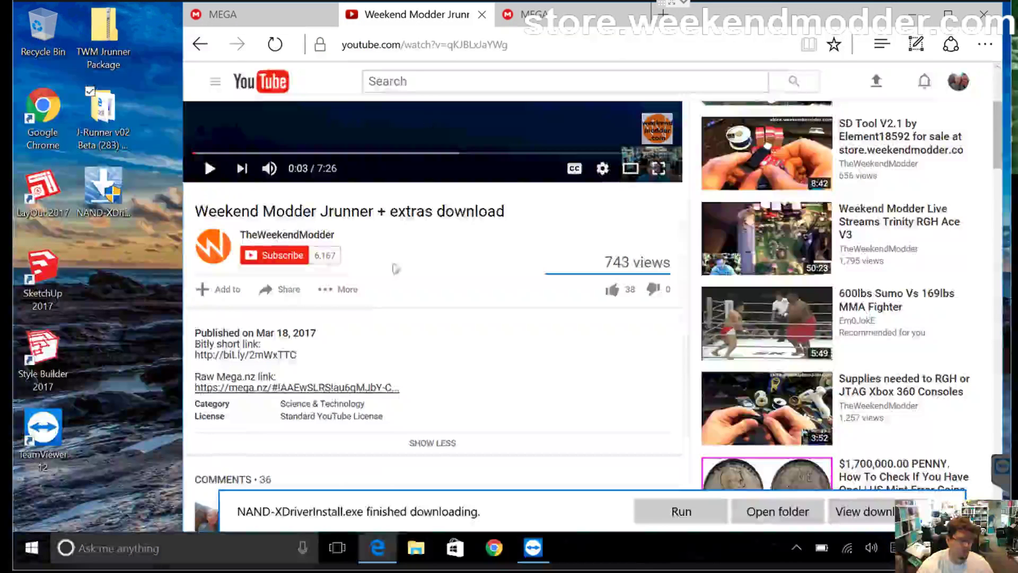
{"action": "scroll", "coordinate": [371, 313], "scroll_direction": "up", "scroll_amount": 4}
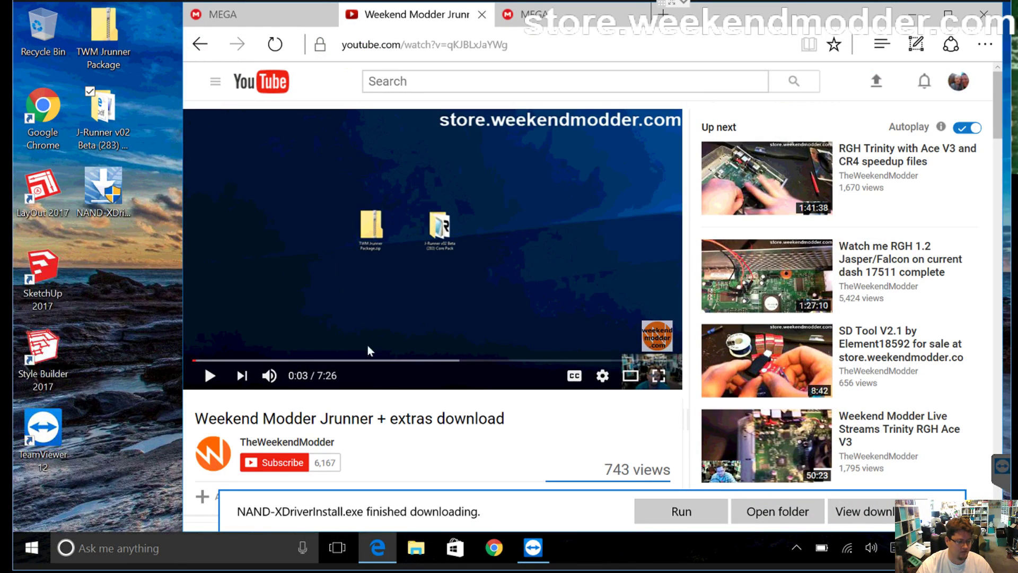
{"action": "left_click_drag", "start_coordinate": [195, 419], "coordinate": [377, 419]}
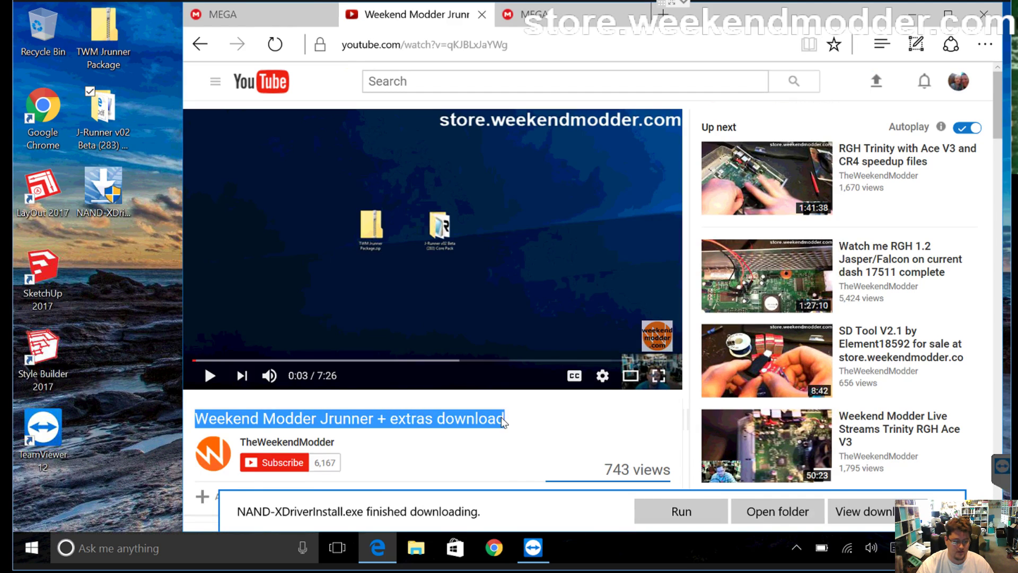
{"action": "scroll", "coordinate": [522, 431], "scroll_direction": "down", "scroll_amount": 4}
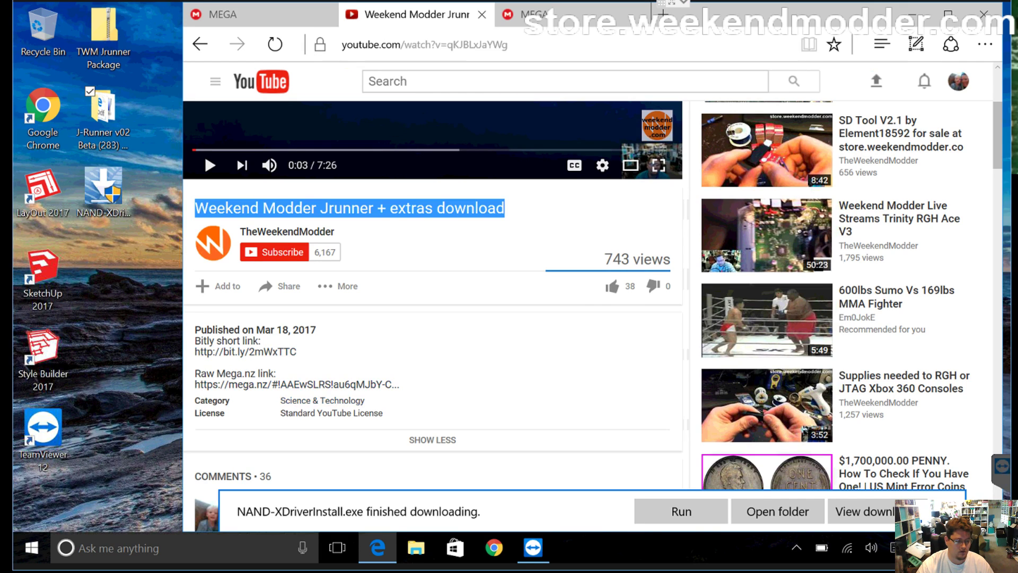
{"action": "left_click", "coordinate": [541, 25]}
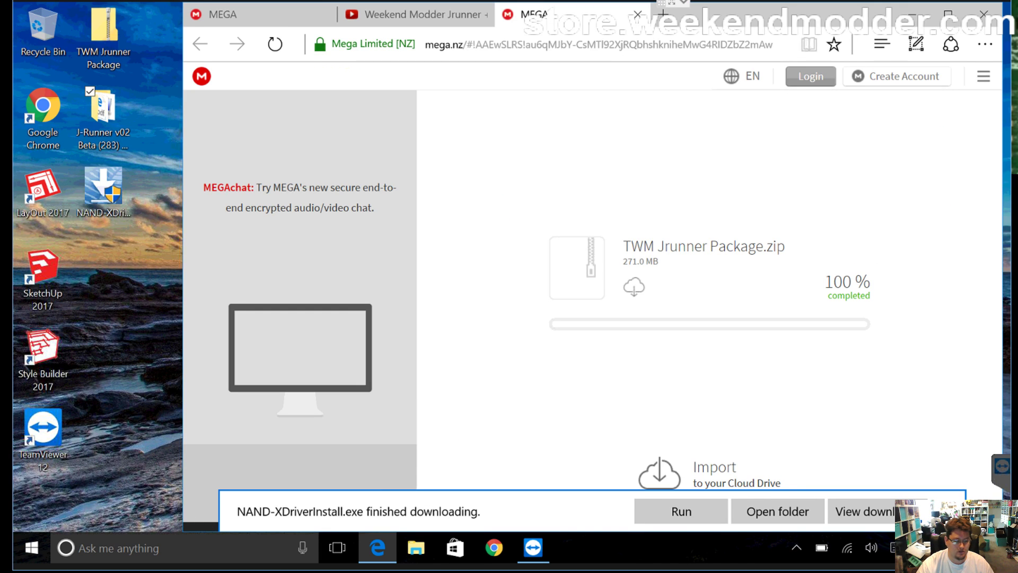
{"action": "left_click_drag", "start_coordinate": [624, 247], "coordinate": [764, 246]}
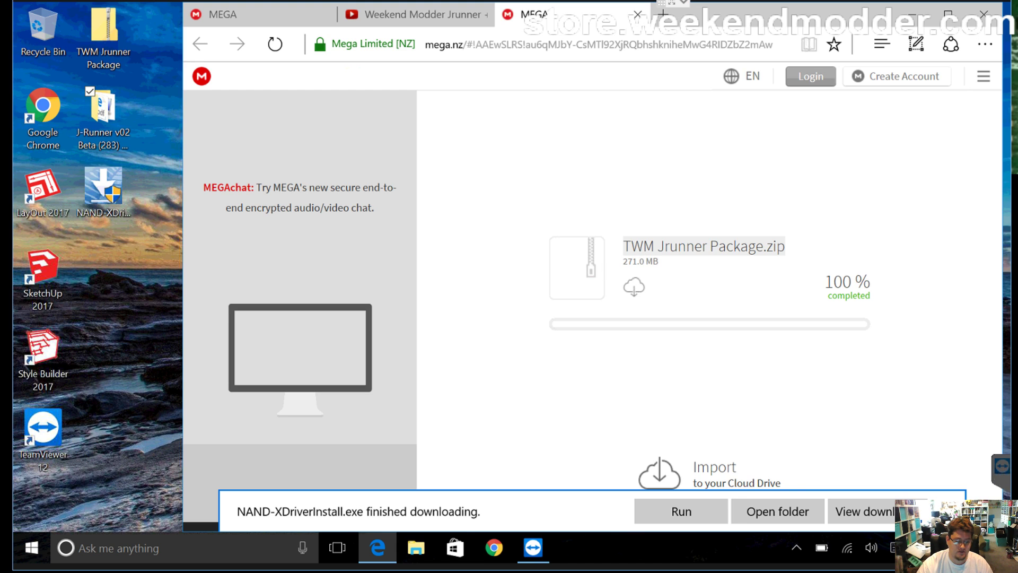
{"action": "left_click", "coordinate": [671, 261]}
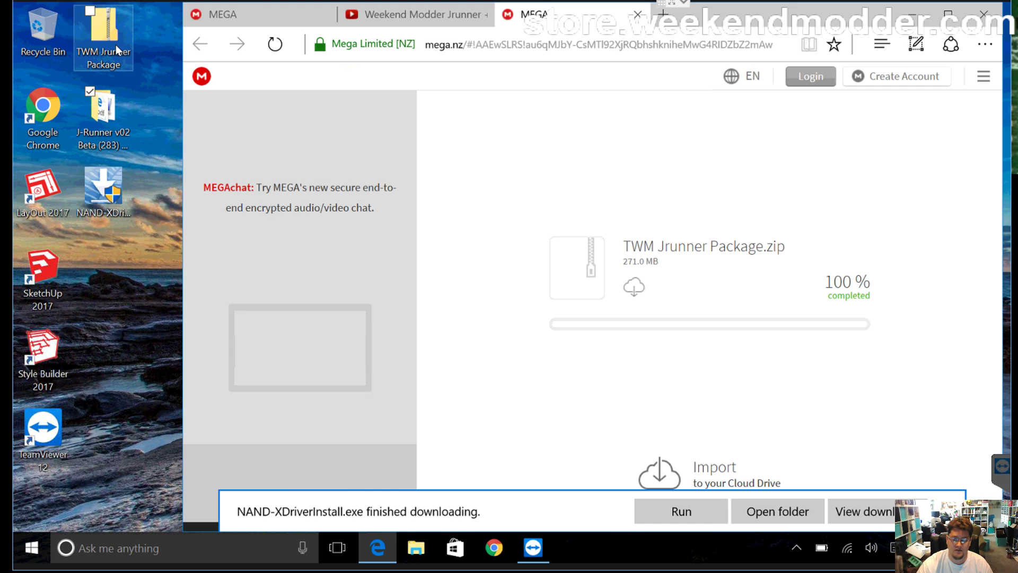
Minimize the browser, inspect the contents of the TWM Jrunner Package archive on the desktop, and close it.
{"action": "left_click", "coordinate": [914, 14]}
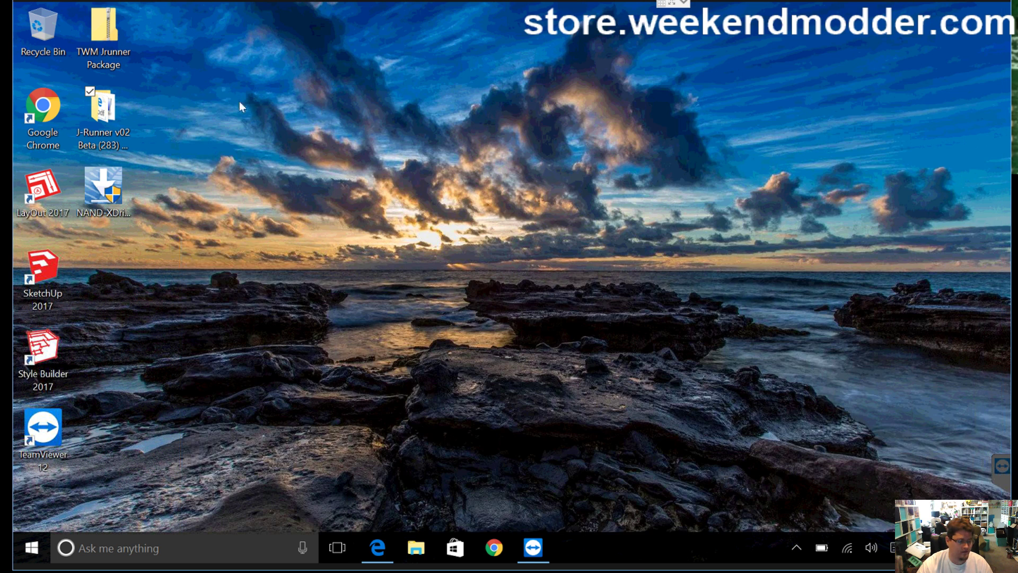
{"action": "double_click", "coordinate": [105, 48]}
{"action": "left_click_drag", "start_coordinate": [330, 75], "coordinate": [529, 51]}
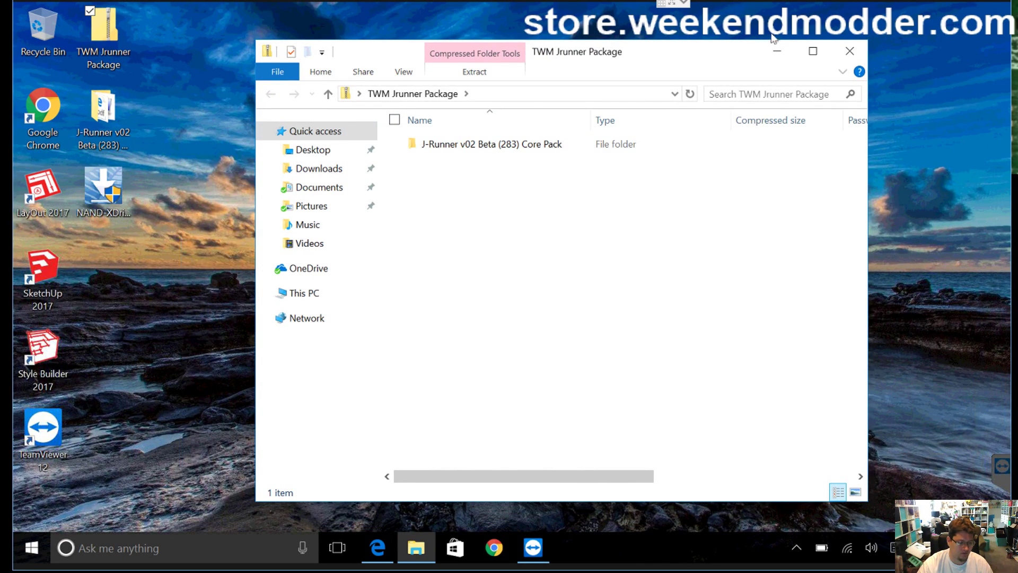
{"action": "left_click", "coordinate": [850, 52]}
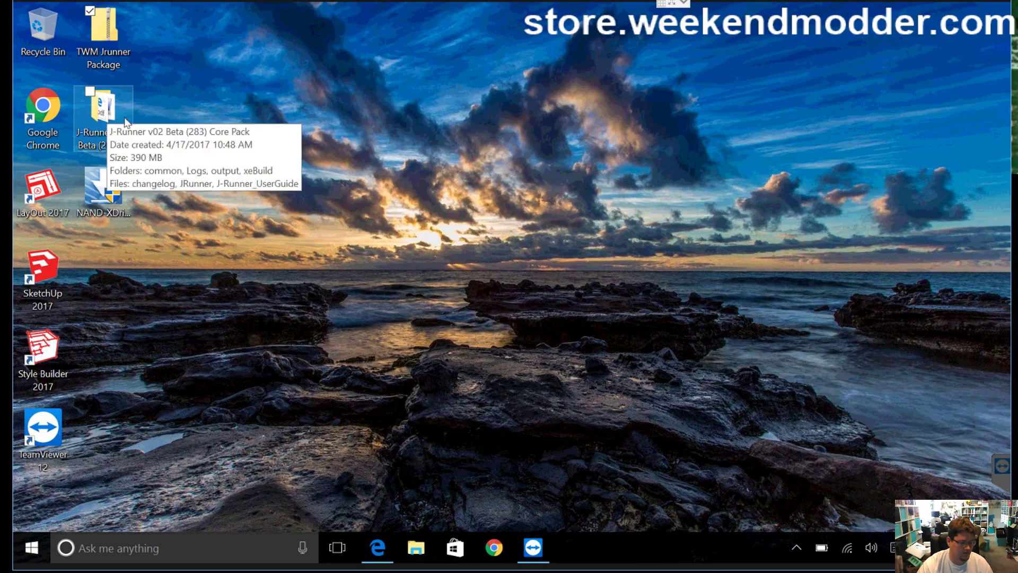
Locate NAND-XDriverInstall in the common\drivers folder of the J-Runner v02 Beta (283) Core Pack and close the folder.
{"action": "double_click", "coordinate": [103, 109]}
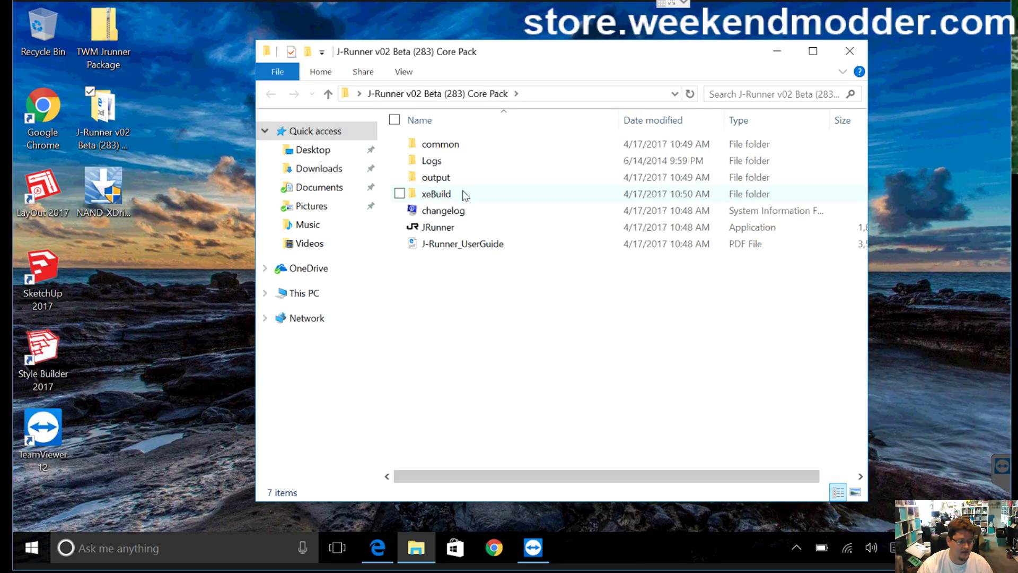
{"action": "double_click", "coordinate": [451, 151]}
{"action": "double_click", "coordinate": [436, 194]}
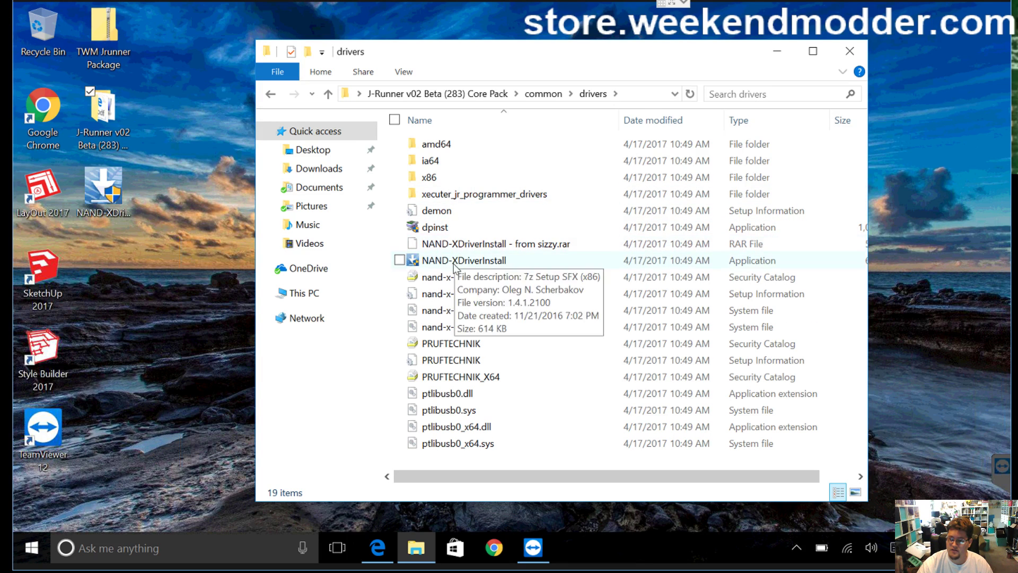
{"action": "left_click", "coordinate": [433, 264]}
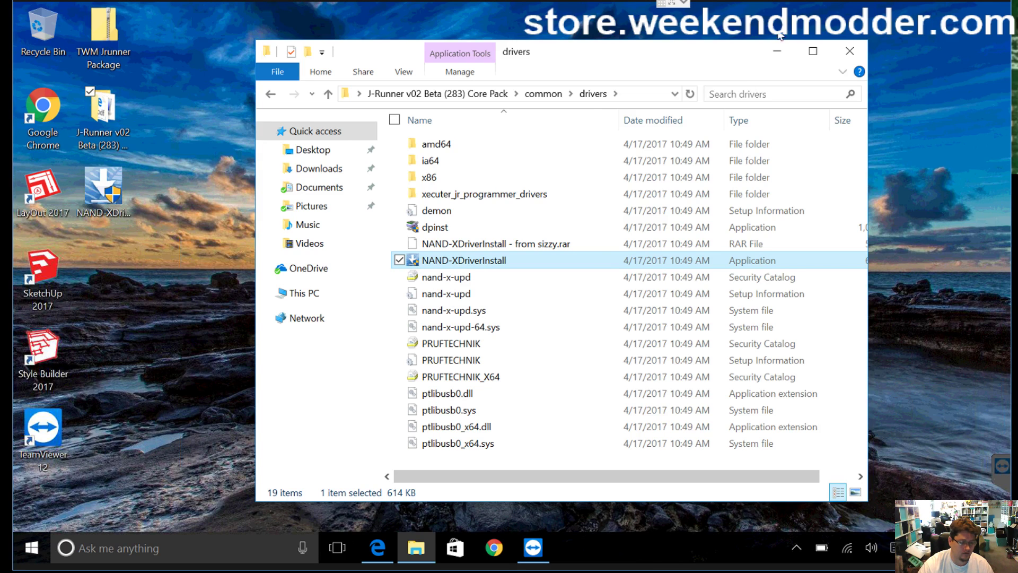
{"action": "left_click", "coordinate": [849, 51]}
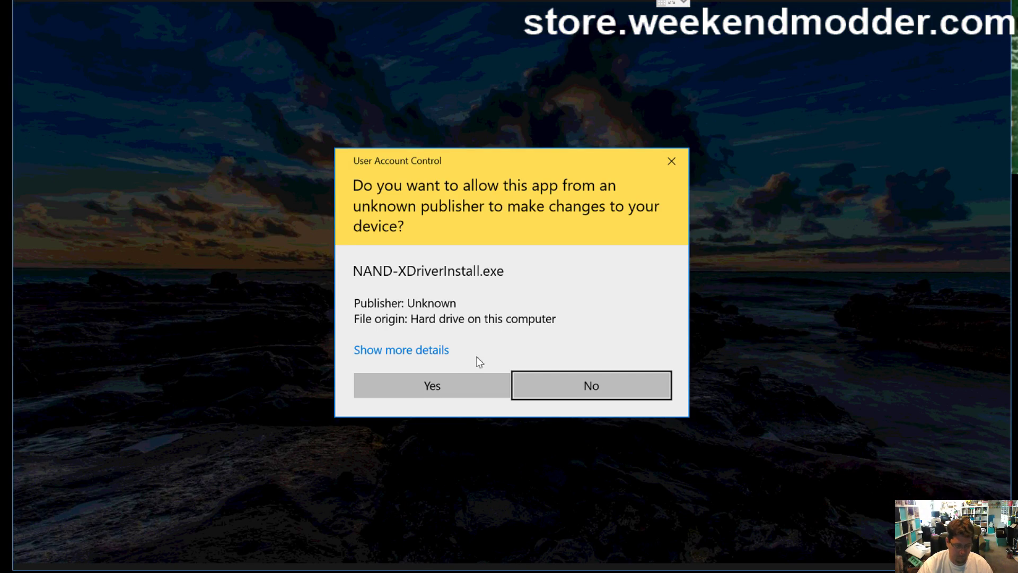
Allow NAND-XDriverInstall.exe to make changes and complete the Device Driver Installation Wizard.
{"action": "left_click", "coordinate": [457, 385]}
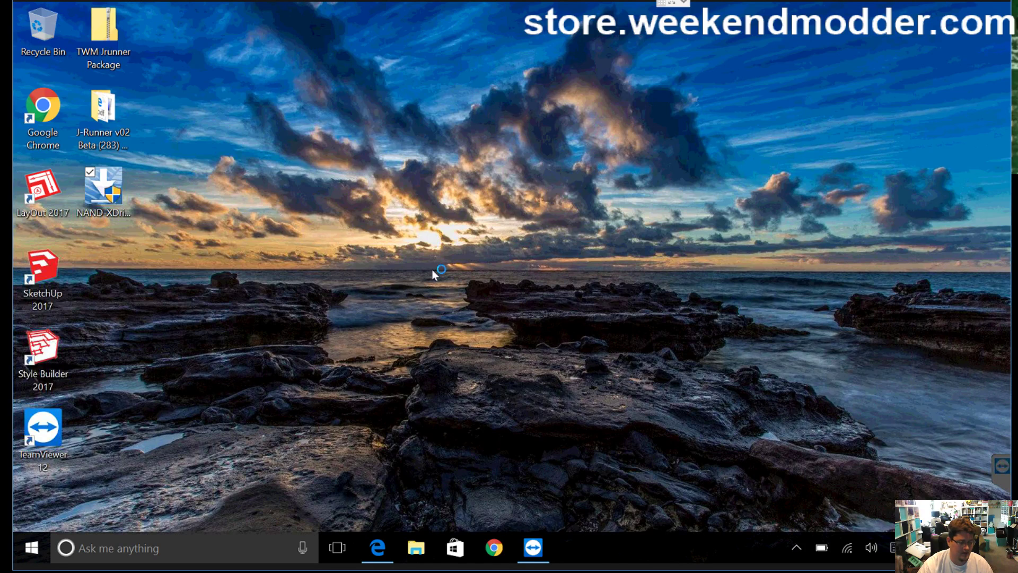
{"action": "left_click", "coordinate": [350, 328]}
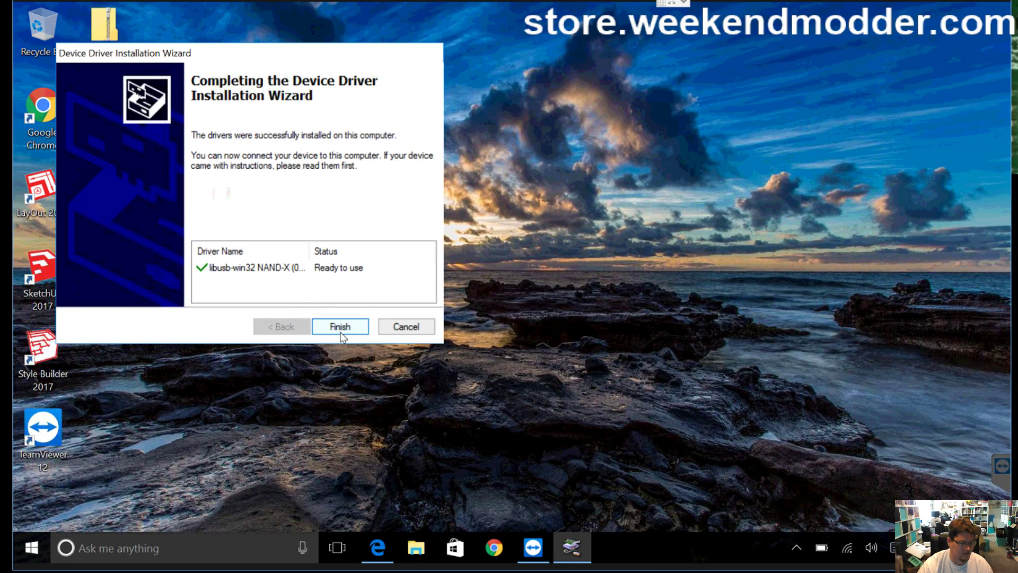
{"action": "left_click", "coordinate": [340, 328]}
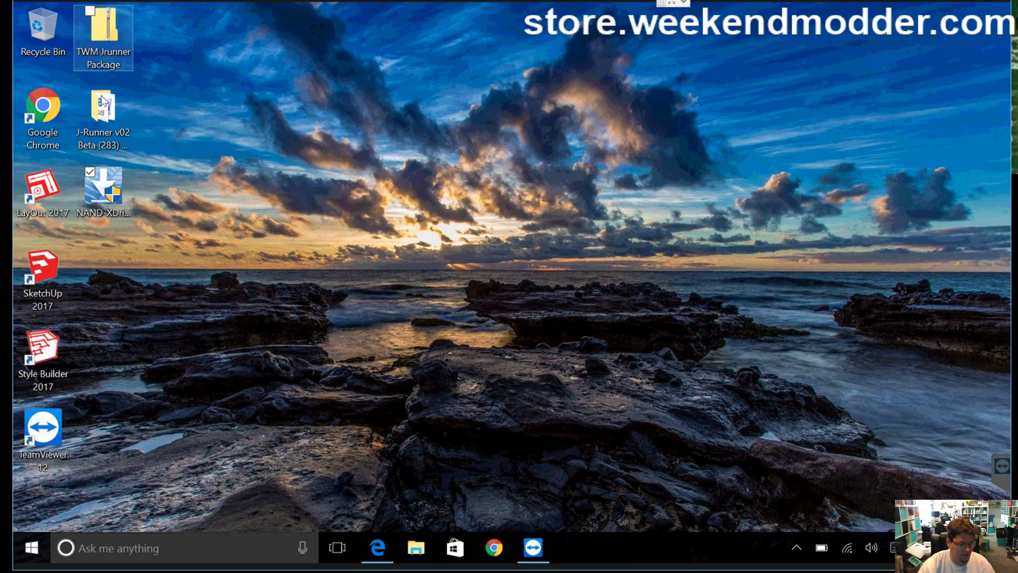
Open the J-Runner v02 Beta (283) Core Pack folder on the desktop and launch the JRunner application.
{"action": "left_click", "coordinate": [107, 119]}
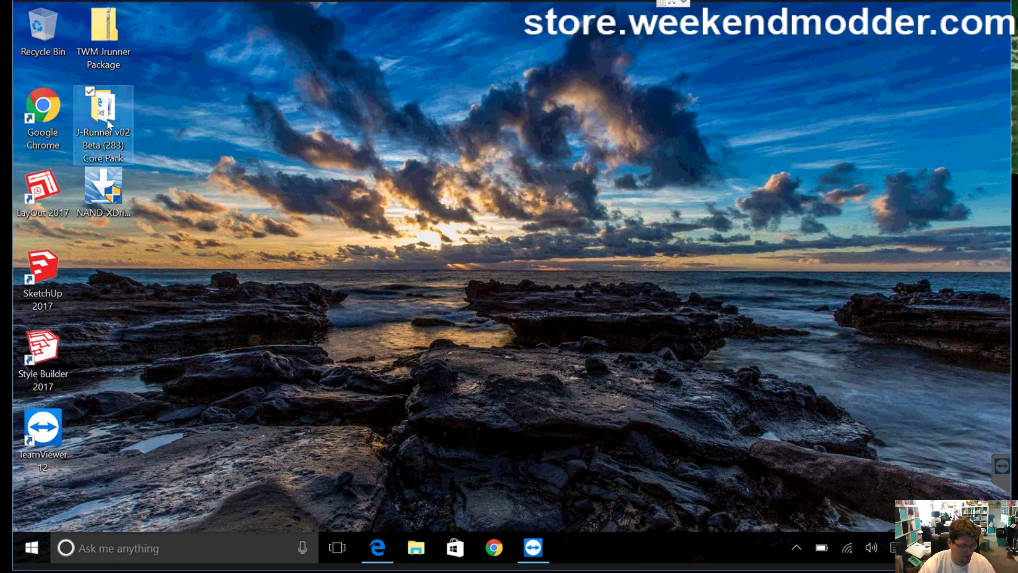
{"action": "double_click", "coordinate": [107, 119]}
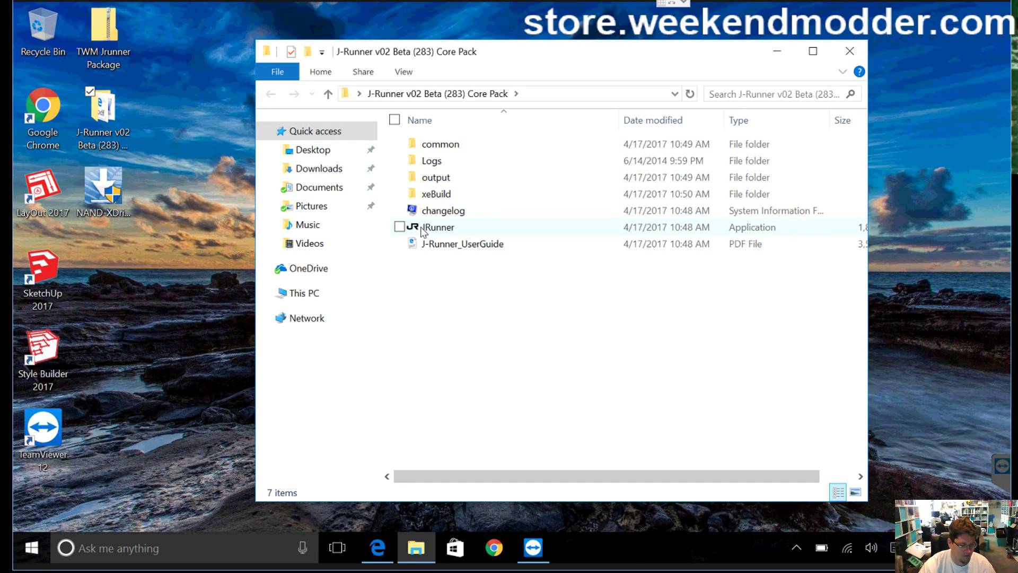
{"action": "double_click", "coordinate": [423, 228]}
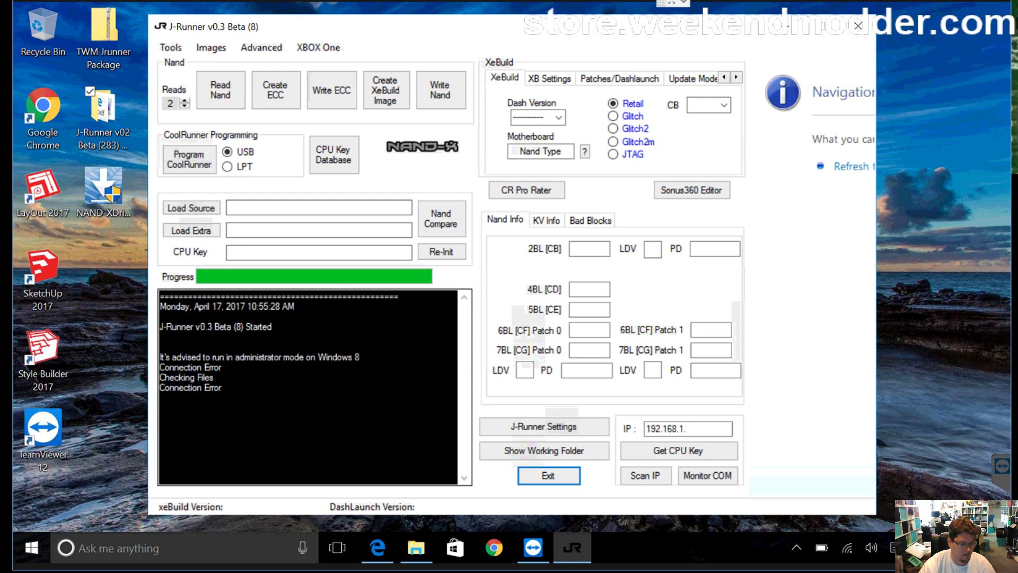
Read the startup log for connection and administrator mode messages, and close J-Runner.
{"action": "left_click_drag", "start_coordinate": [161, 387], "coordinate": [164, 399]}
{"action": "left_click", "coordinate": [222, 388]}
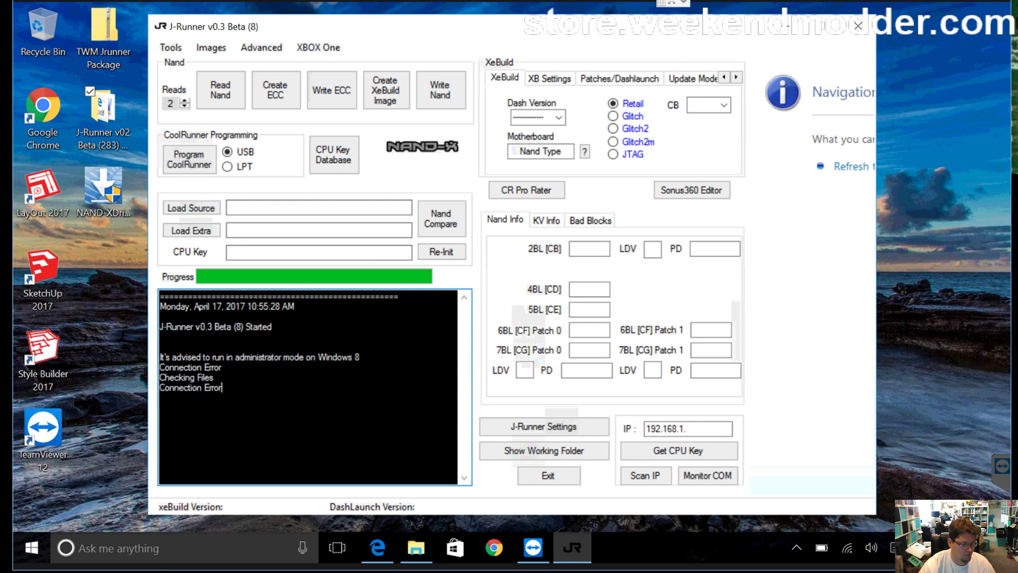
{"action": "left_click_drag", "start_coordinate": [161, 357], "coordinate": [329, 357]}
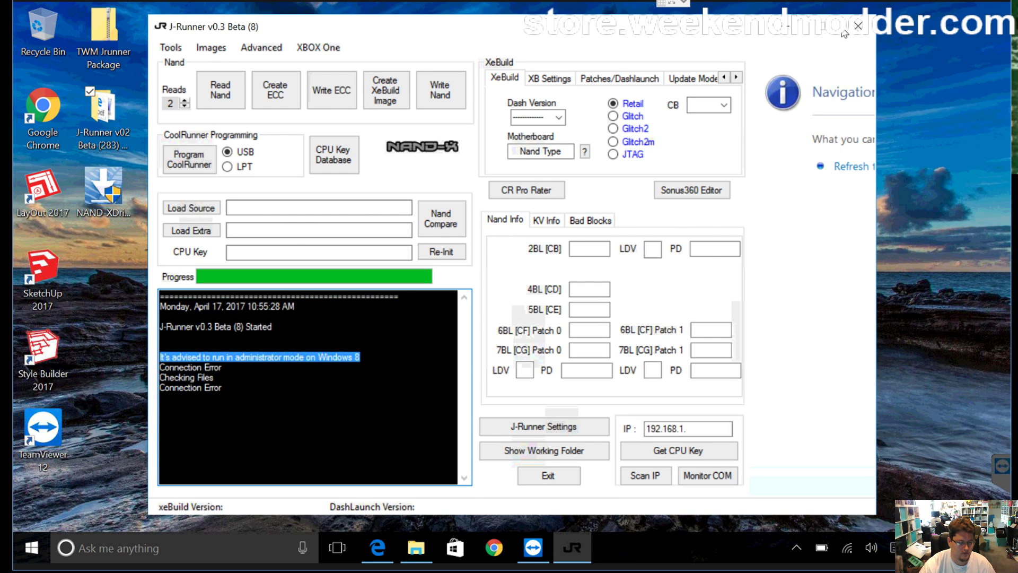
{"action": "left_click", "coordinate": [858, 26]}
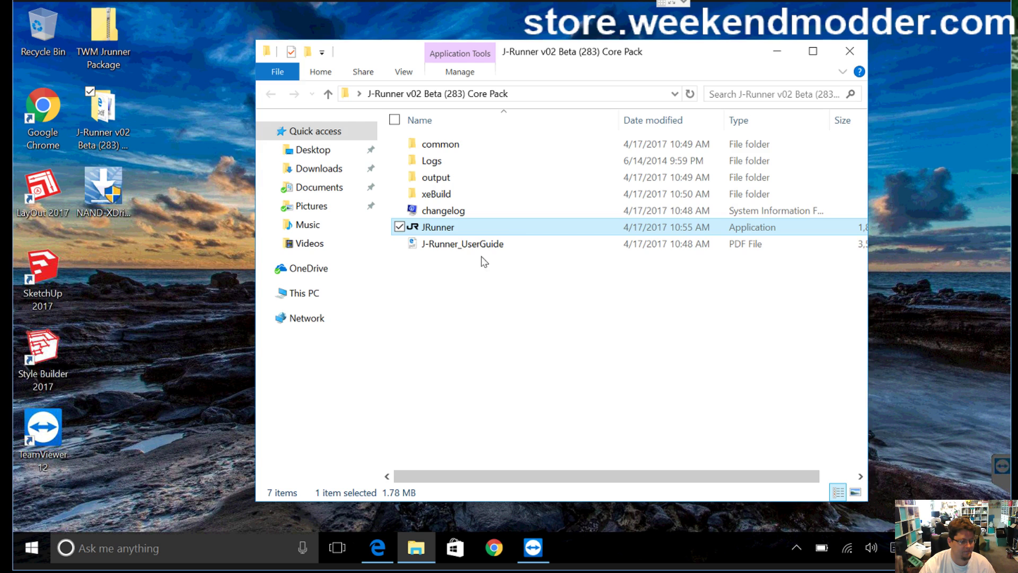
Launch JRunner as administrator and approve the permission request.
{"action": "right_click", "coordinate": [438, 229]}
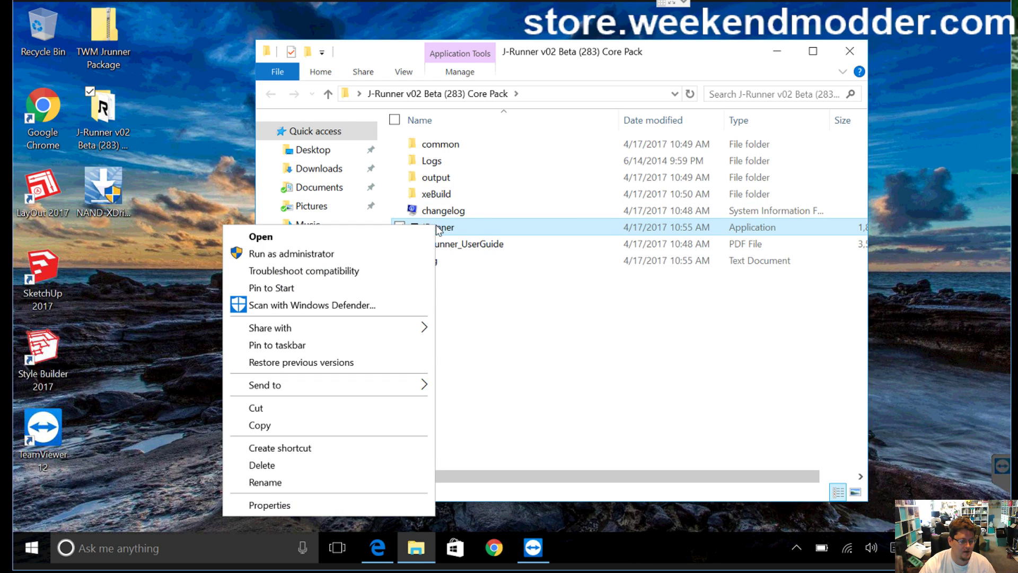
{"action": "left_click", "coordinate": [383, 253]}
{"action": "left_click", "coordinate": [431, 383]}
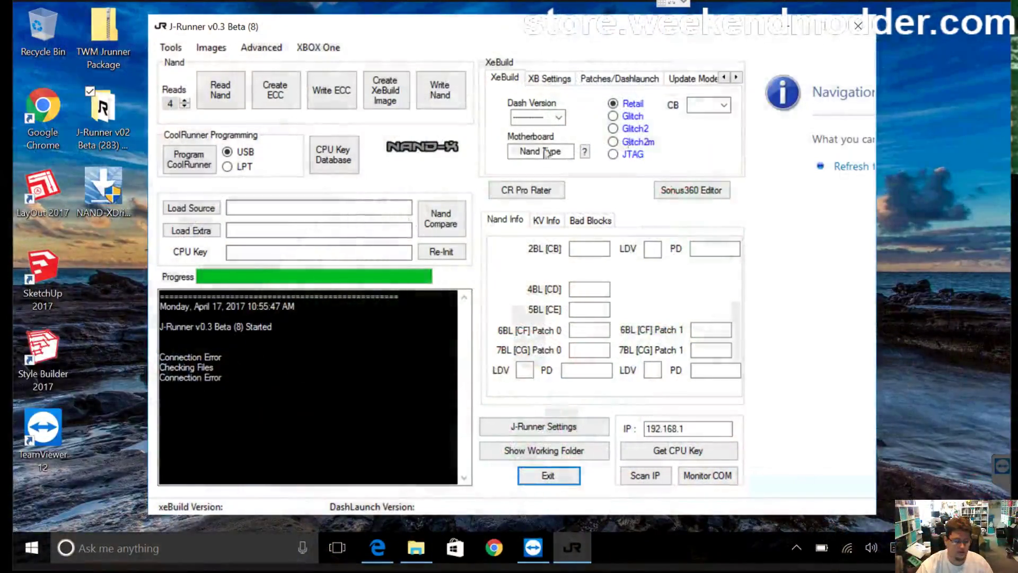
Detect the connected console's motherboard and NAND type, and review the flash config and board details in the log.
{"action": "left_click", "coordinate": [584, 152]}
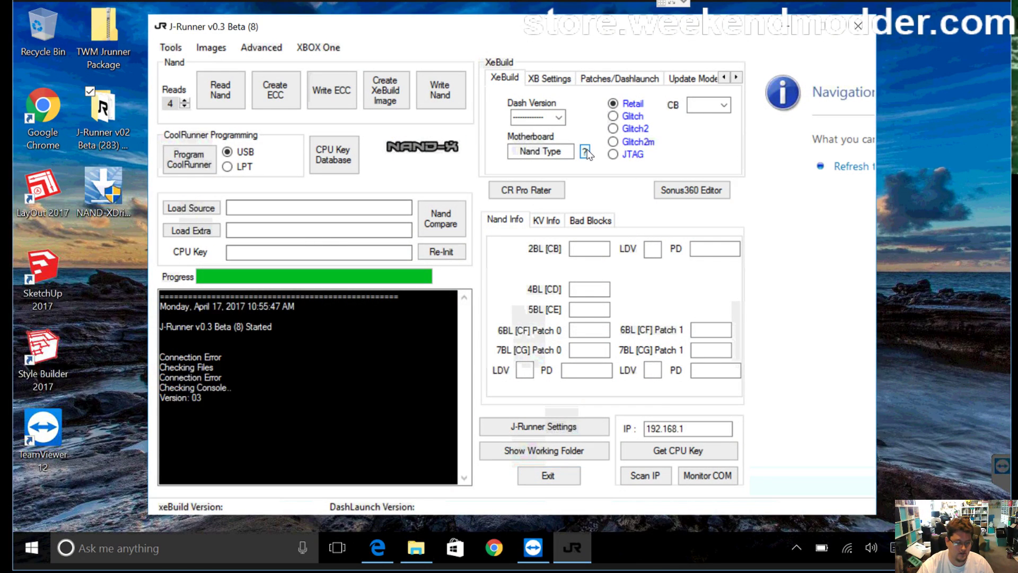
{"action": "left_click_drag", "start_coordinate": [180, 407], "coordinate": [257, 407]}
{"action": "left_click_drag", "start_coordinate": [164, 427], "coordinate": [196, 448]}
{"action": "left_click", "coordinate": [160, 458]}
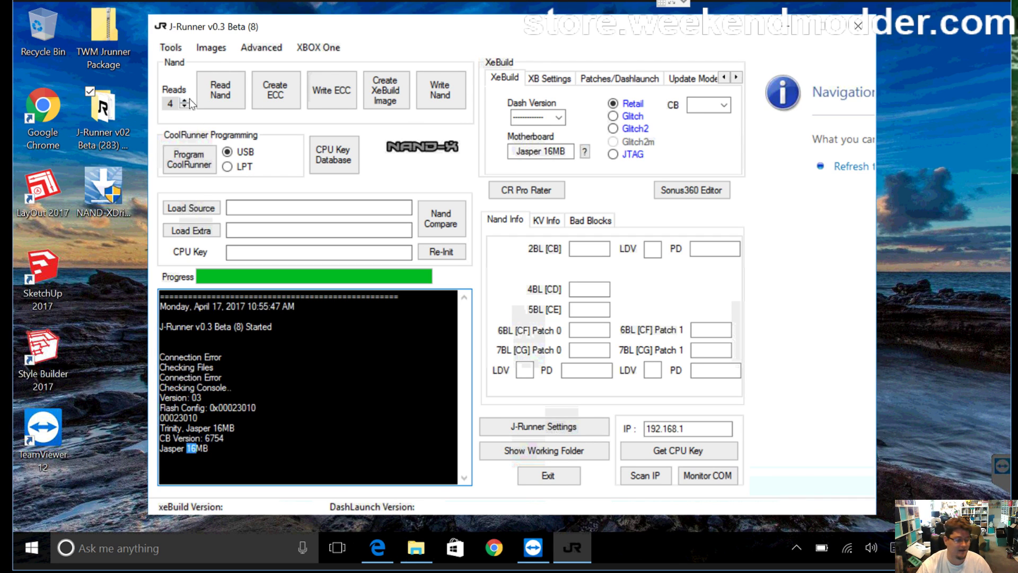
{"action": "left_click", "coordinate": [103, 196]}
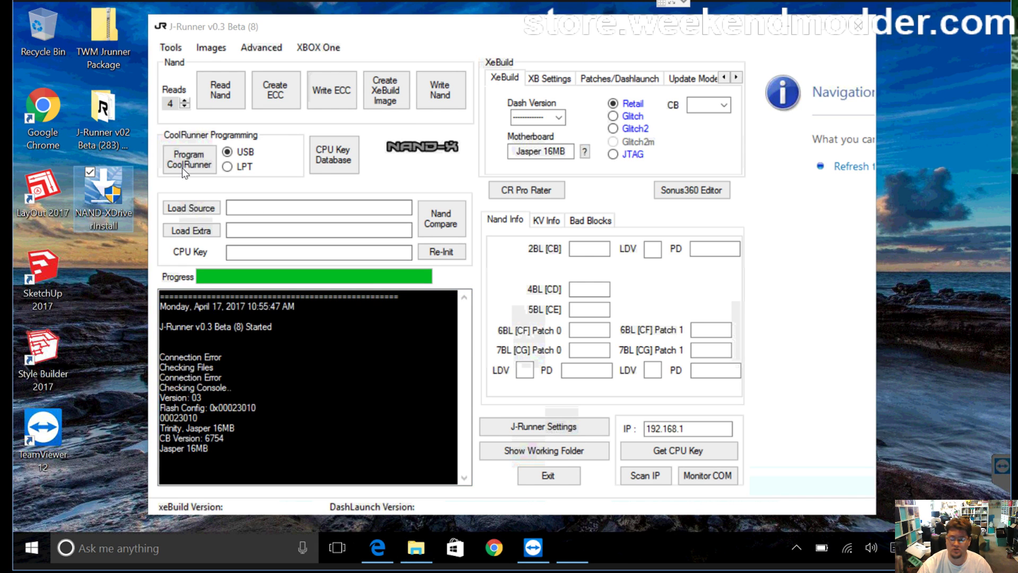